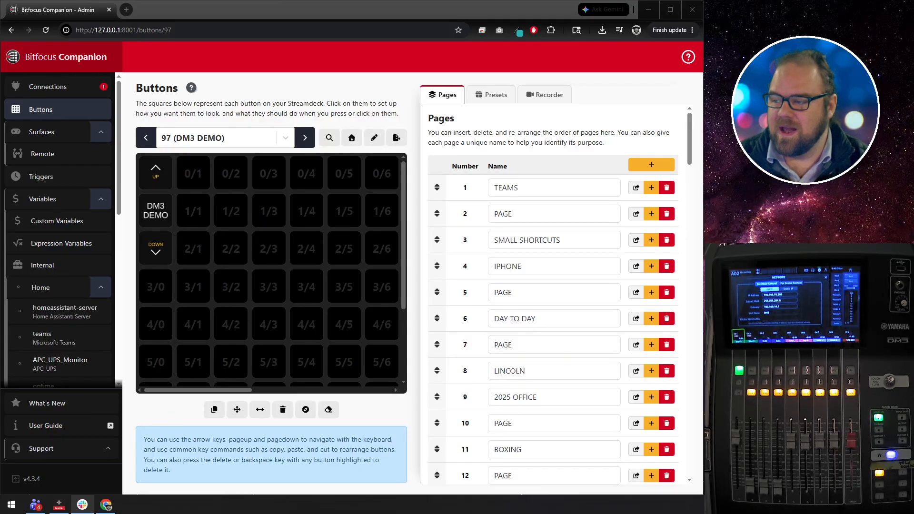
Open the yamaha-rcp_dev connection's settings and look through its available module versions without changing the version.
click(86, 97)
click(196, 301)
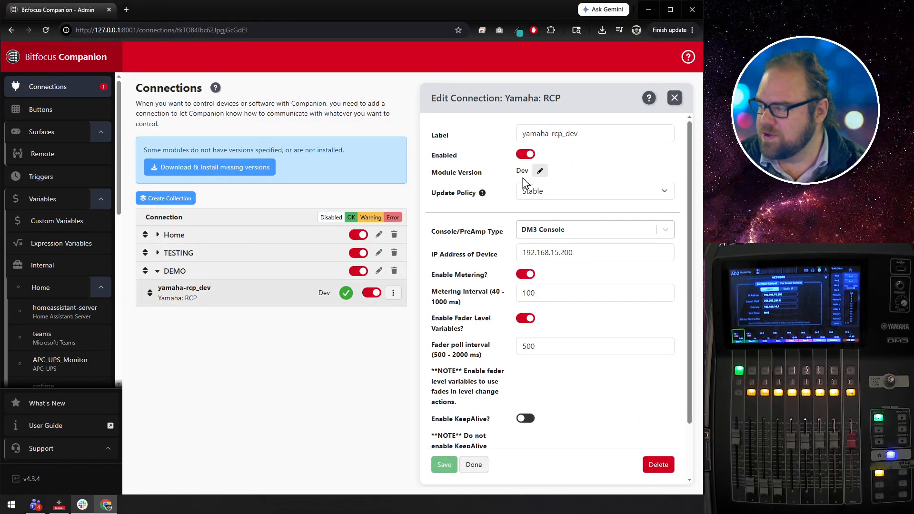
click(536, 174)
click(388, 152)
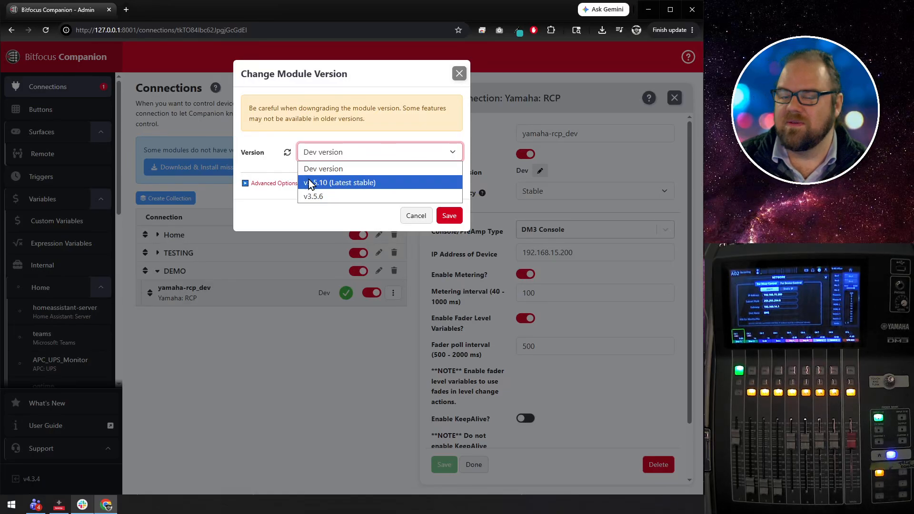
click(247, 144)
click(410, 216)
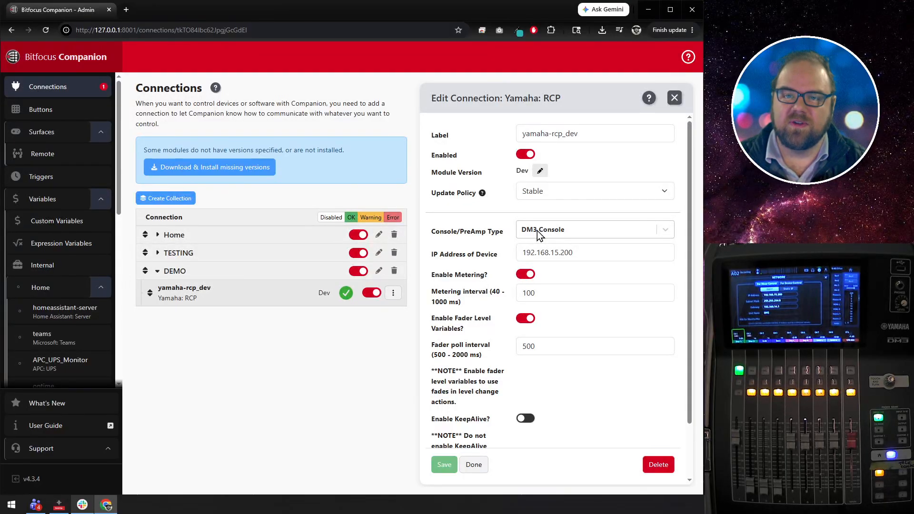
Review the connection's device IP address, metering, fader poll interval and KeepAlive settings.
click(600, 253)
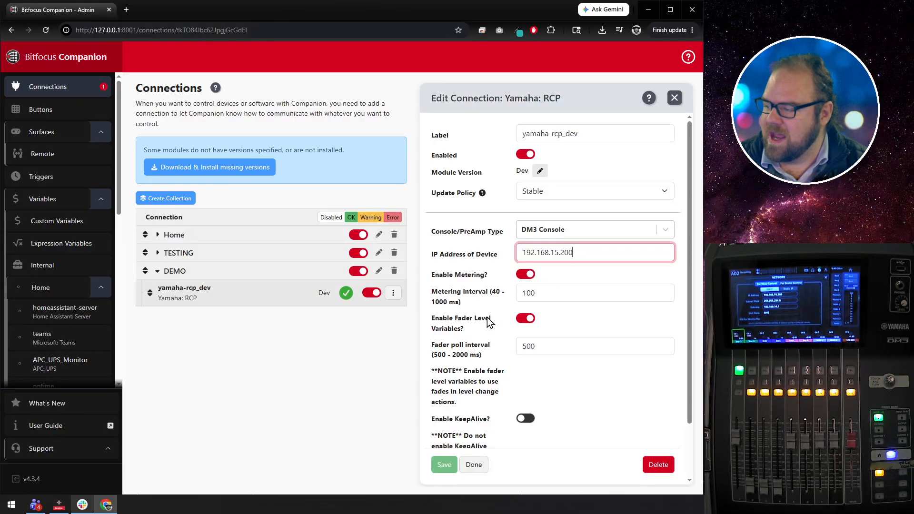
click(553, 347)
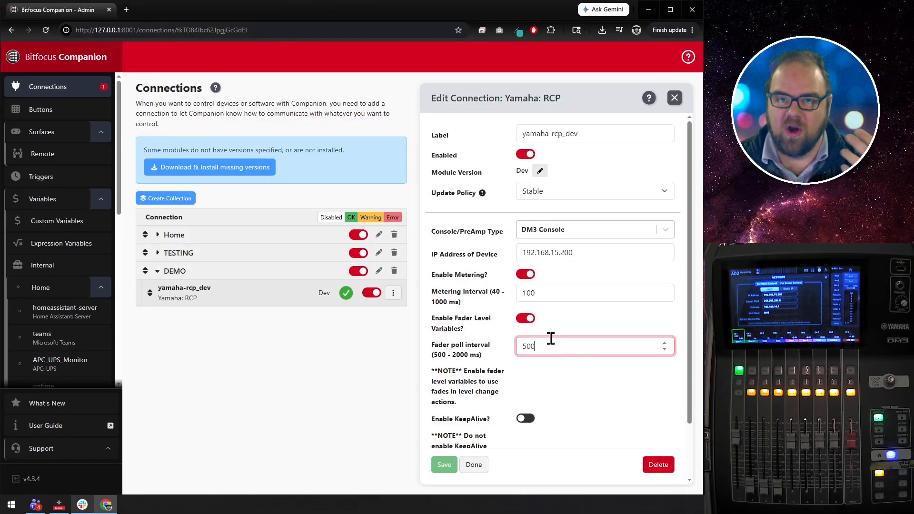
scroll(453, 347, down, 2)
click(442, 464)
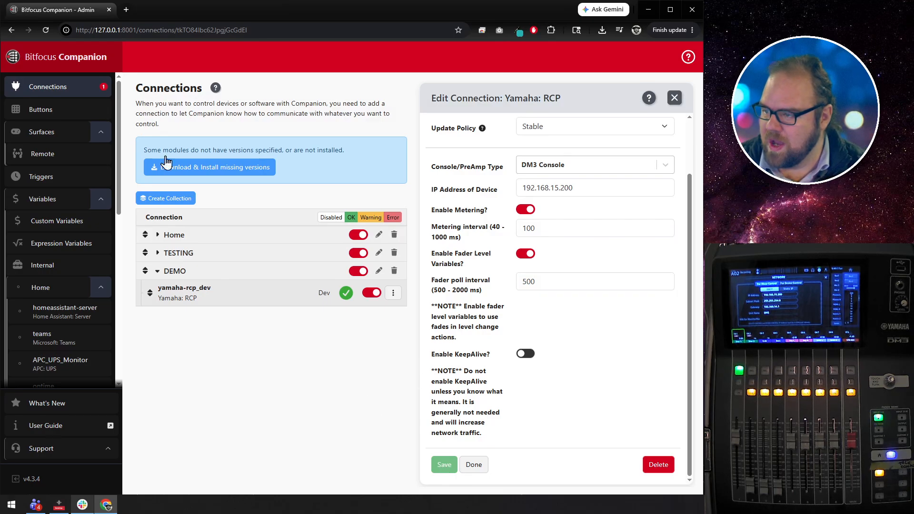
Place the CH 1 0 dB preset from the yamaha-rcp_dev Fader Control Buttons on button 0/1 of page 97.
click(60, 111)
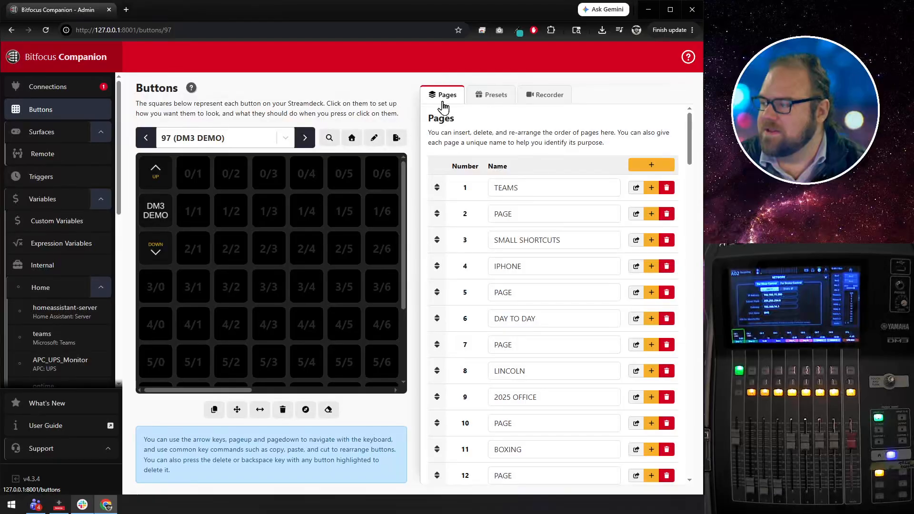
click(486, 101)
click(490, 228)
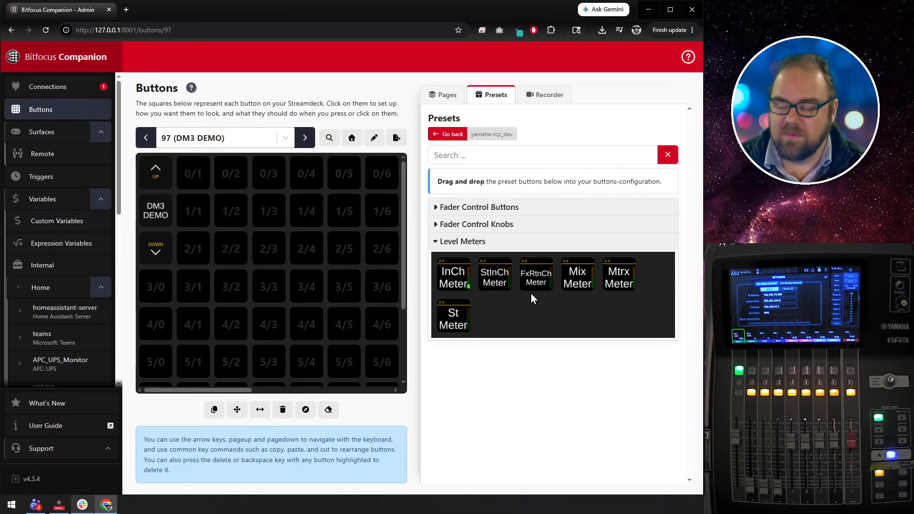
click(479, 244)
click(517, 210)
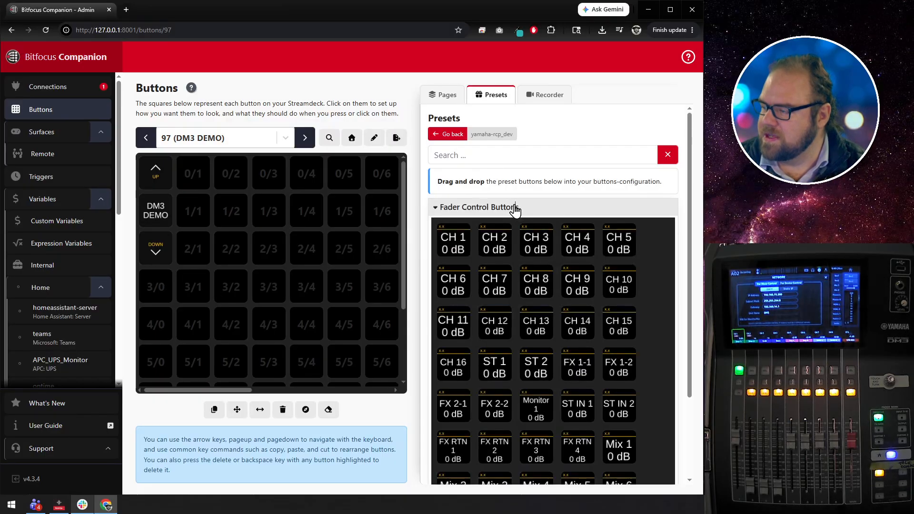
drag(452, 240, 200, 177)
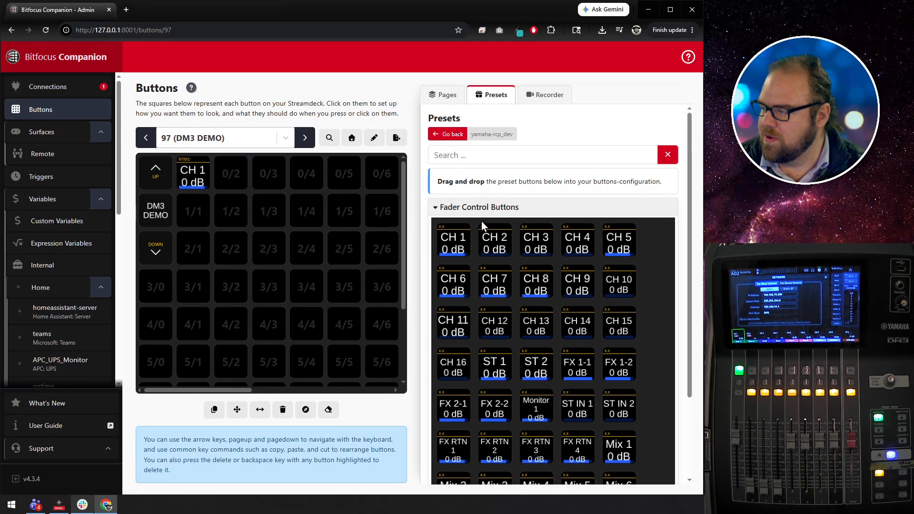
Place the CH 1 preset from Fader Control Knobs on buttons 2/1 and 3/1.
click(478, 207)
click(477, 224)
drag(465, 265, 199, 249)
drag(413, 268, 191, 285)
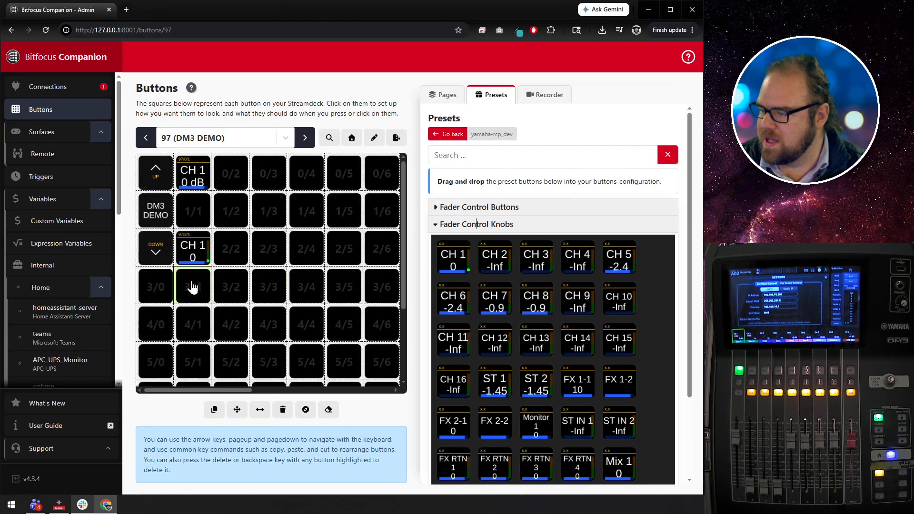
click(506, 224)
Duplicate step 1 of button 0/1 and set the CH1 fader level in step 2 to -inf.
click(198, 175)
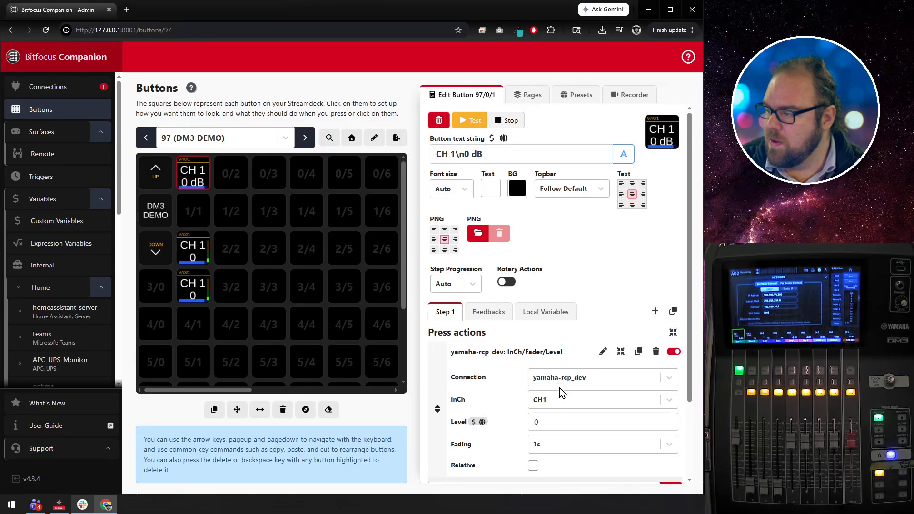
scroll(571, 309, down, 2)
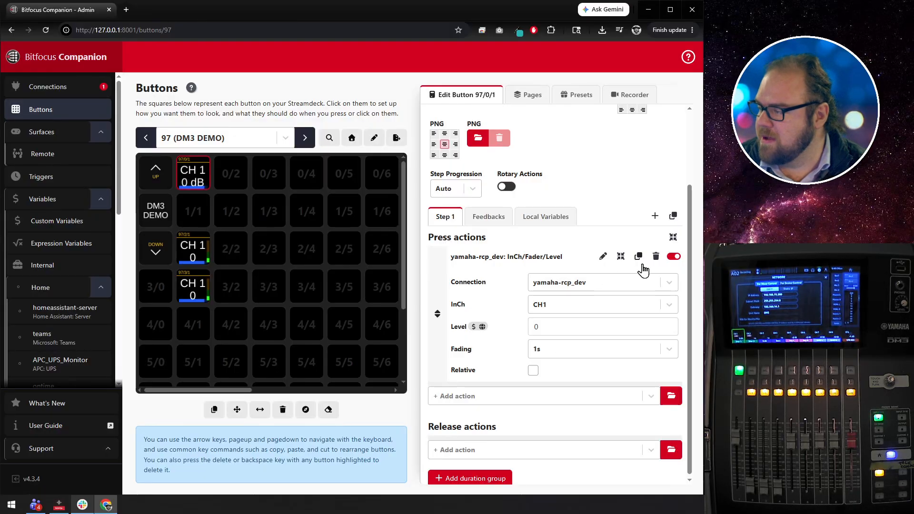
click(673, 217)
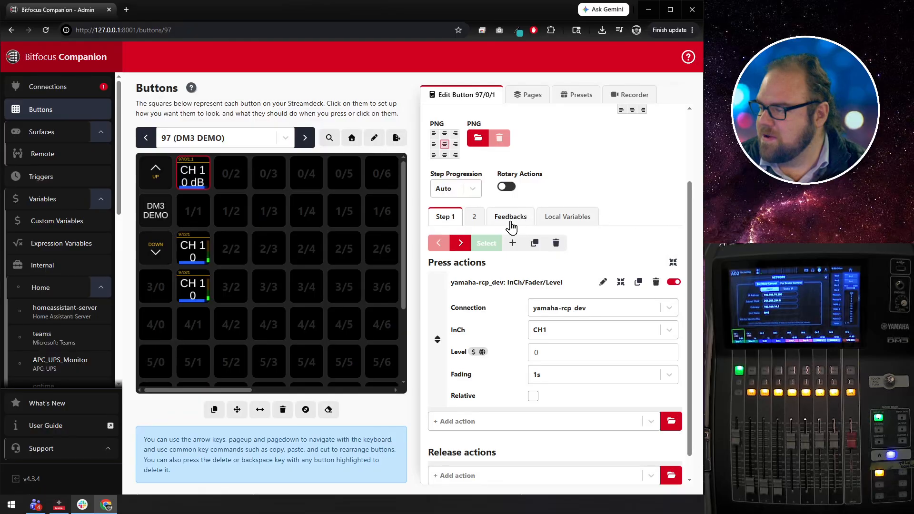
click(474, 216)
double_click(538, 352)
text(-inf)
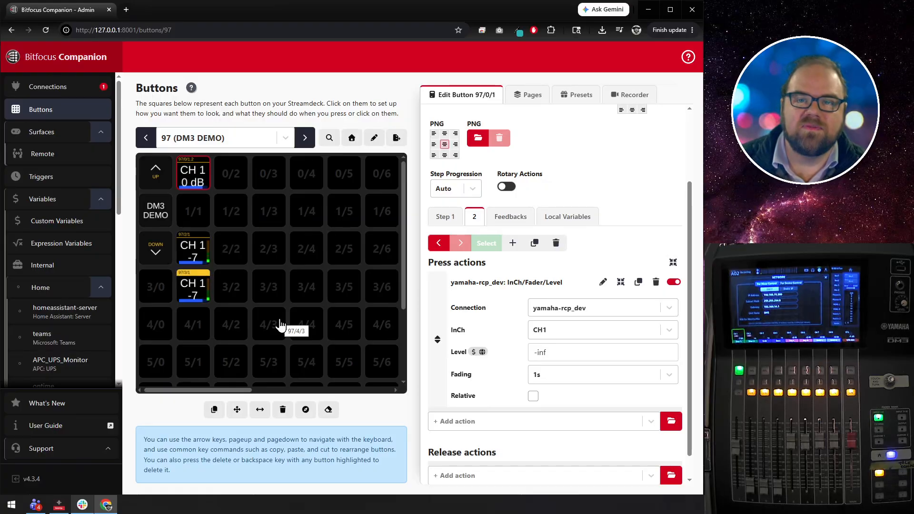
Add the yamaha-rcp_dev InCh/Fader/On action to the press actions of knob button 3/1, with CH1 and state Toggle.
click(184, 289)
scroll(455, 347, down, 3)
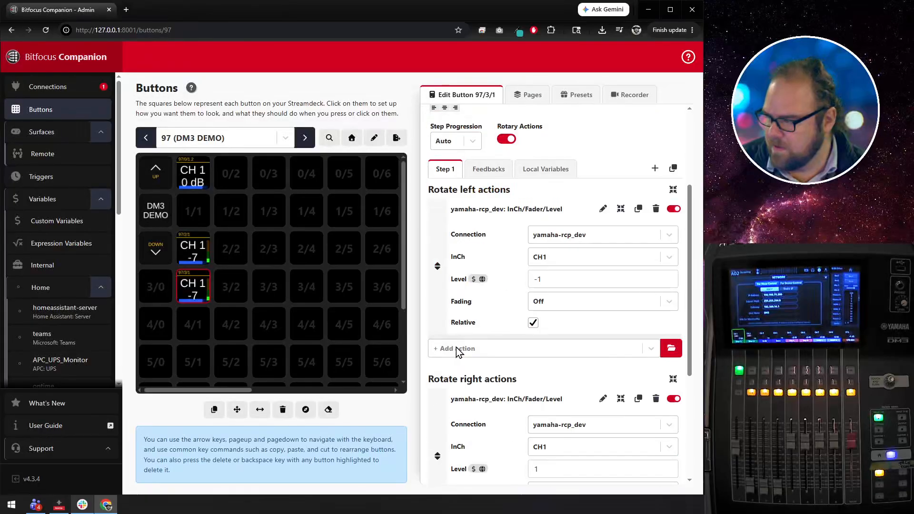
scroll(455, 347, down, 4)
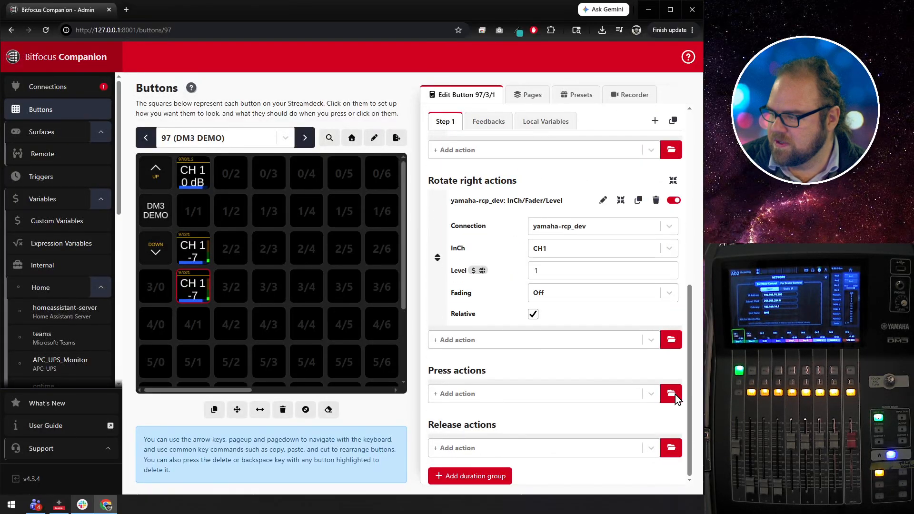
click(671, 394)
click(248, 298)
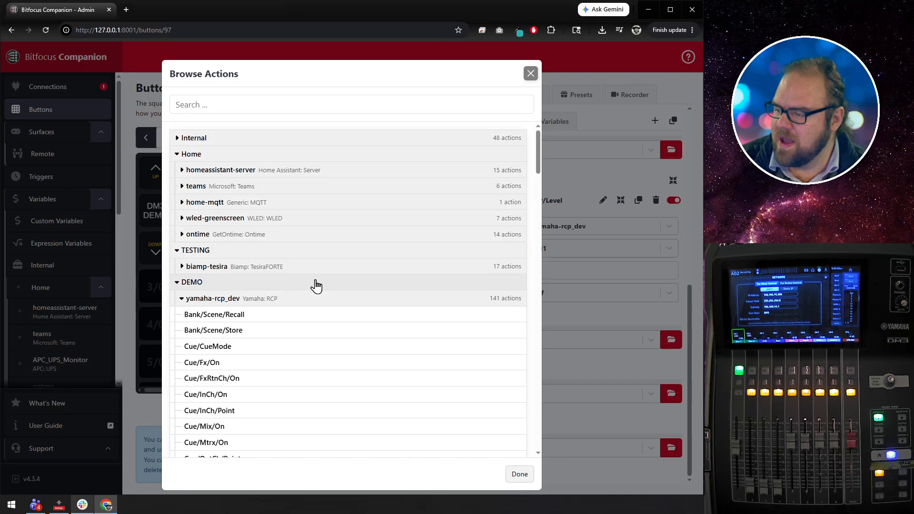
scroll(316, 285, down, 15)
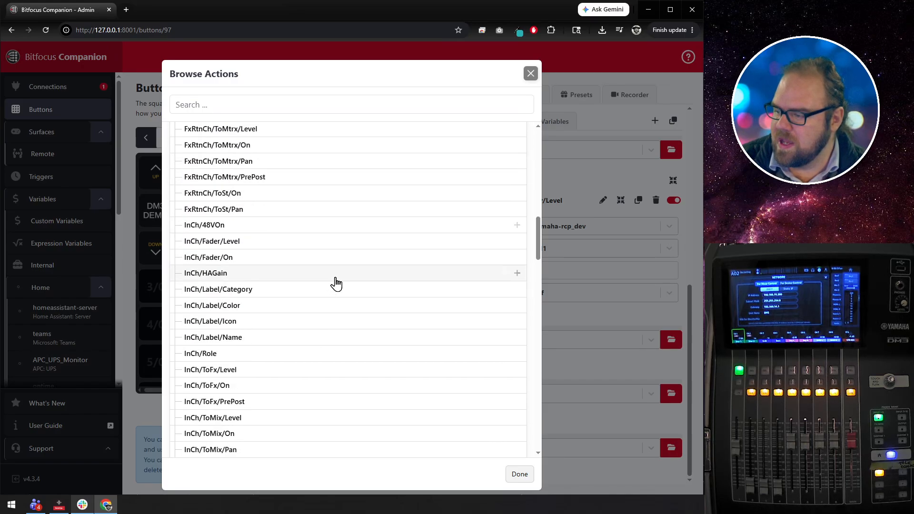
click(241, 261)
click(519, 474)
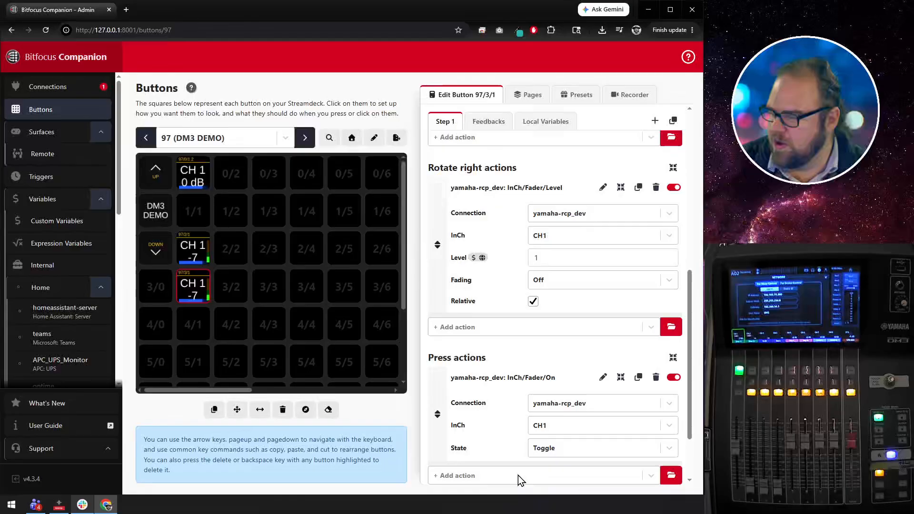
scroll(457, 376, down, 2)
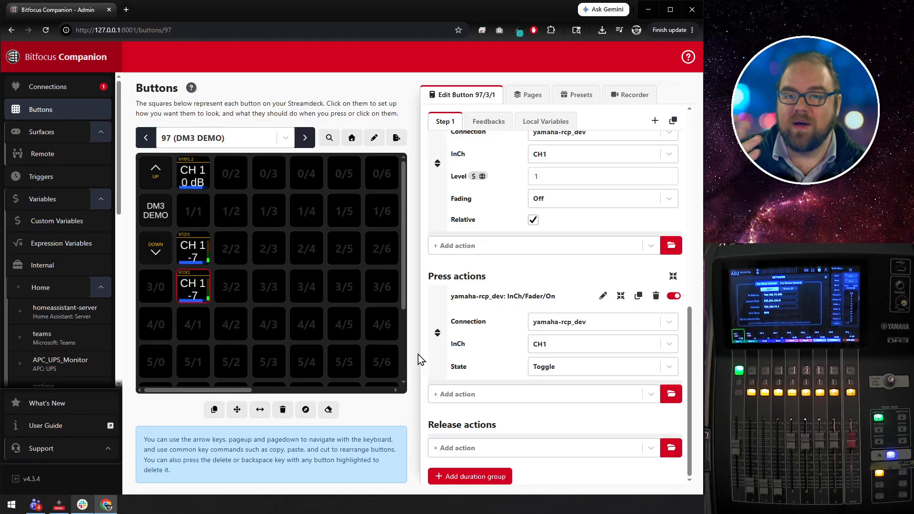
Add the yamaha-rcp_dev InCh/Fader/On feedback to button 3/1, for CH1 with state On.
scroll(480, 292, up, 5)
click(495, 123)
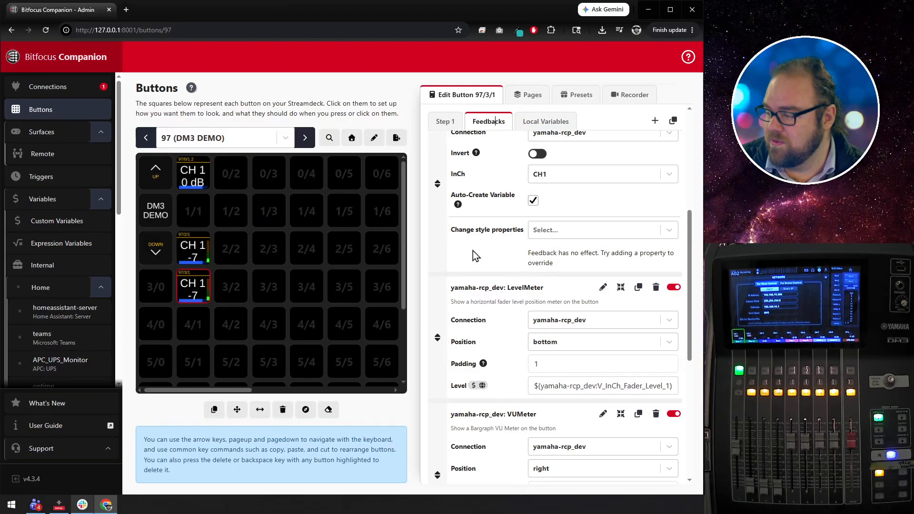
scroll(473, 252, down, 6)
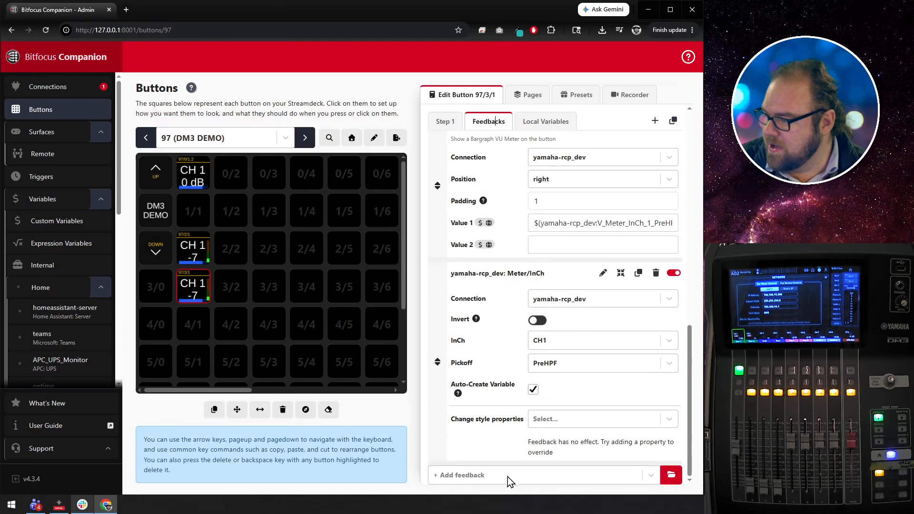
click(507, 476)
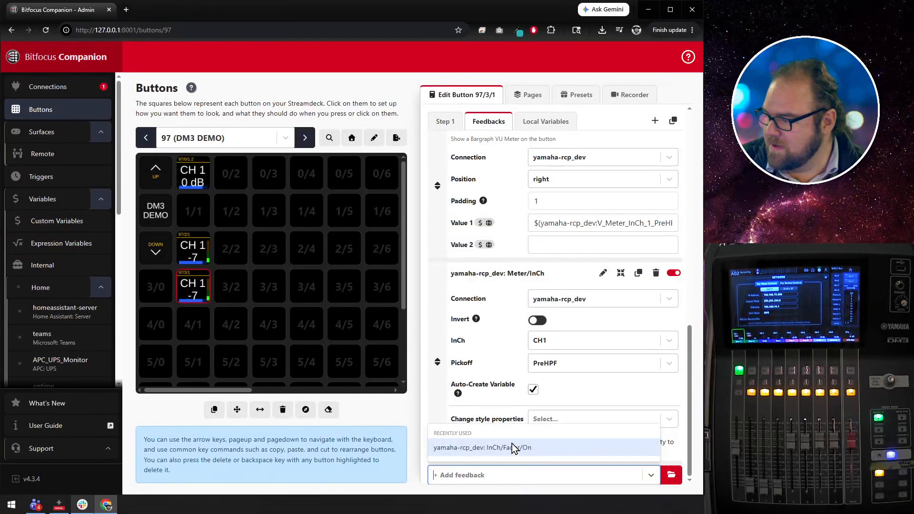
click(671, 475)
click(289, 302)
scroll(292, 308, down, 20)
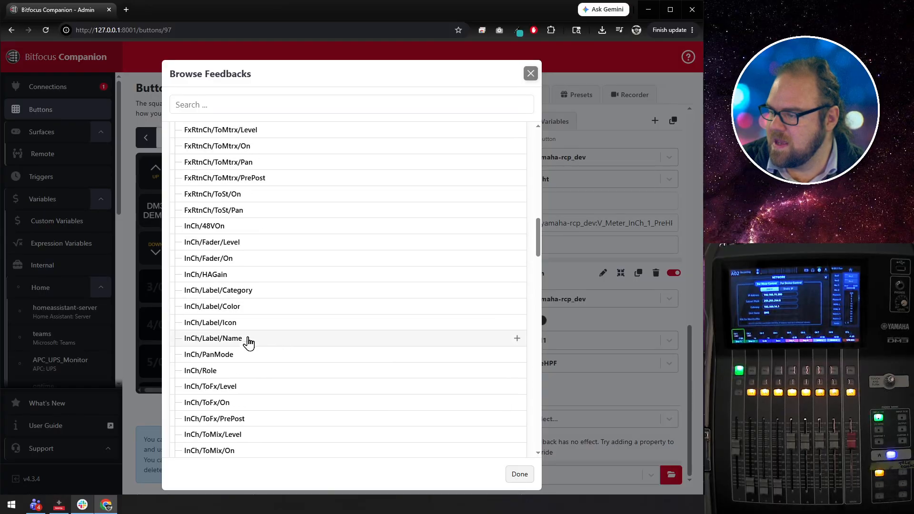
click(230, 259)
click(518, 475)
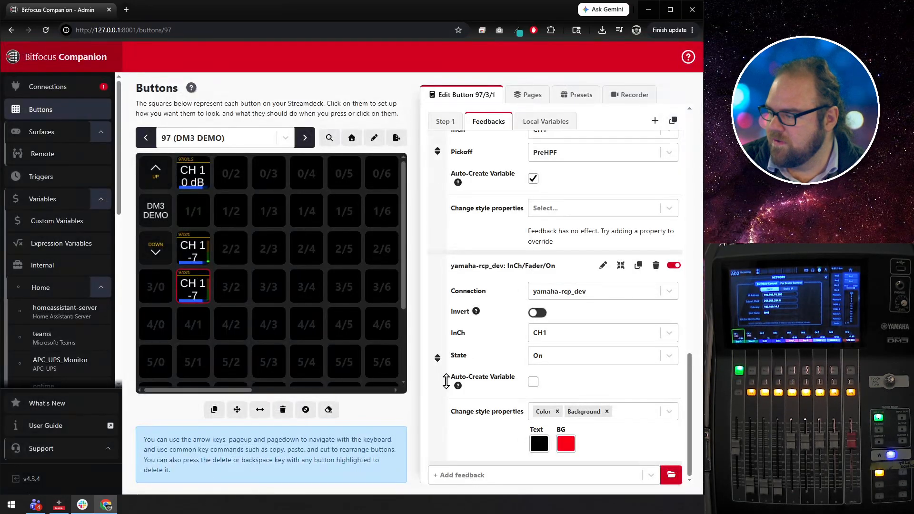
Set the background colour of the InCh/Fader/On feedback to dark orange.
click(571, 446)
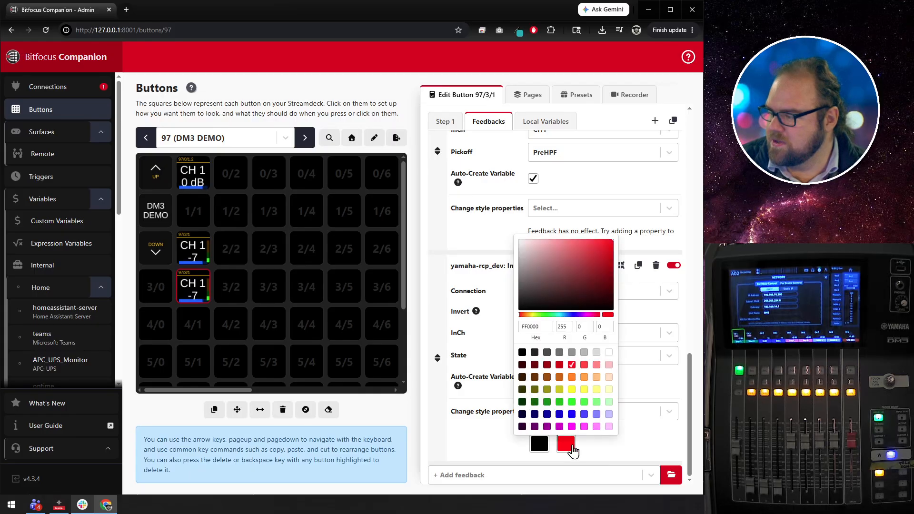
click(559, 376)
click(484, 422)
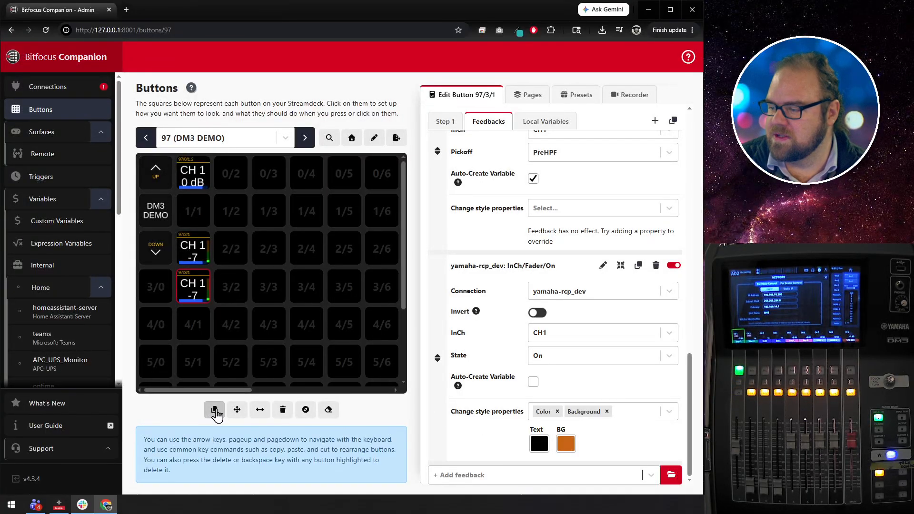
Copy button 3/1 onto button 2/1.
click(211, 414)
click(202, 288)
click(197, 254)
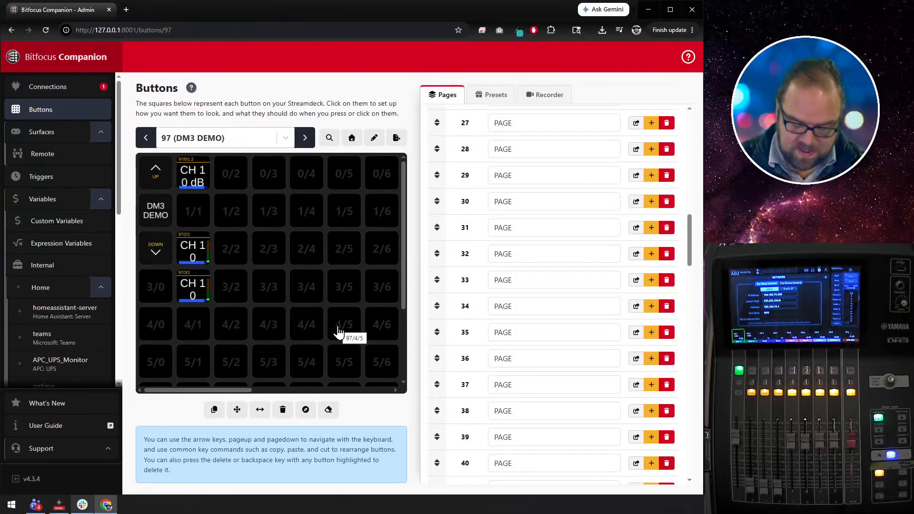
Replace "0 dB" in button 0/1's text with the variable $(yamaha-rcp_dev:V_InCh_Fader_Level_1) copied from button 2/1's text.
click(193, 247)
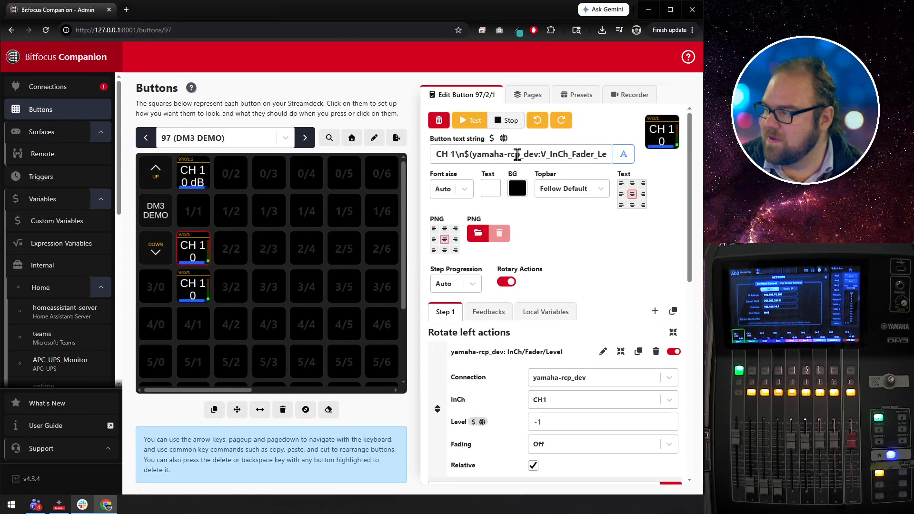
drag(468, 152, 618, 173)
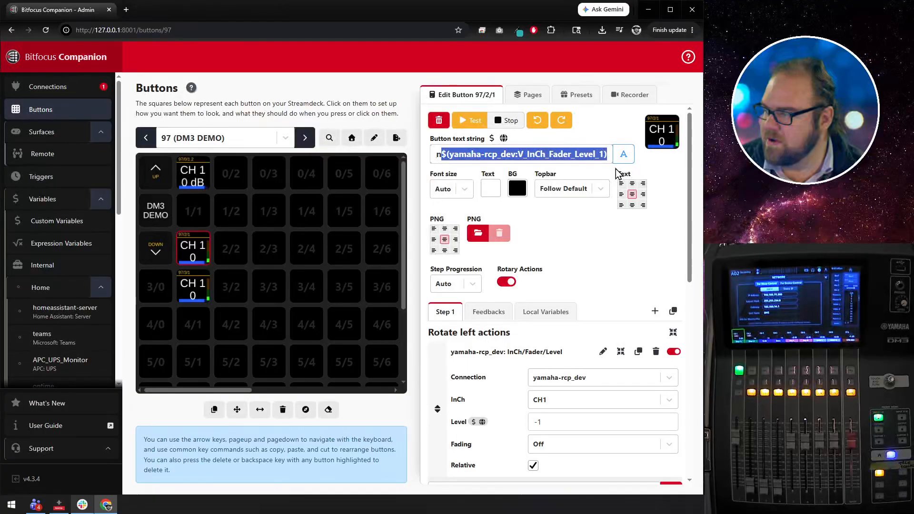
right_click(499, 154)
click(528, 221)
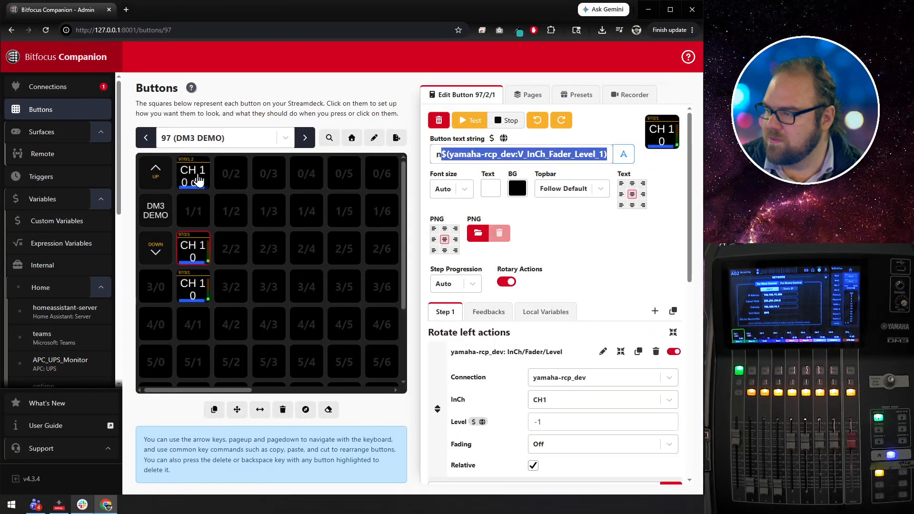
click(195, 177)
drag(464, 154, 482, 154)
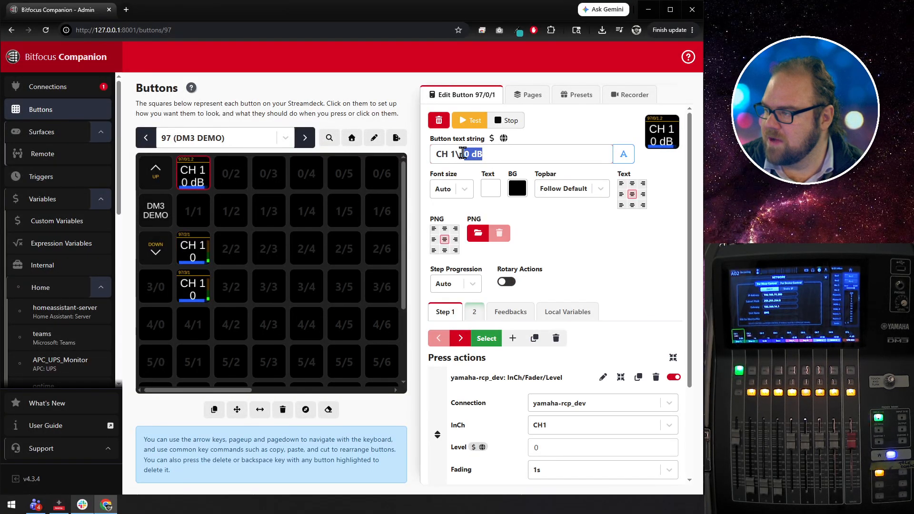
right_click(462, 157)
click(522, 249)
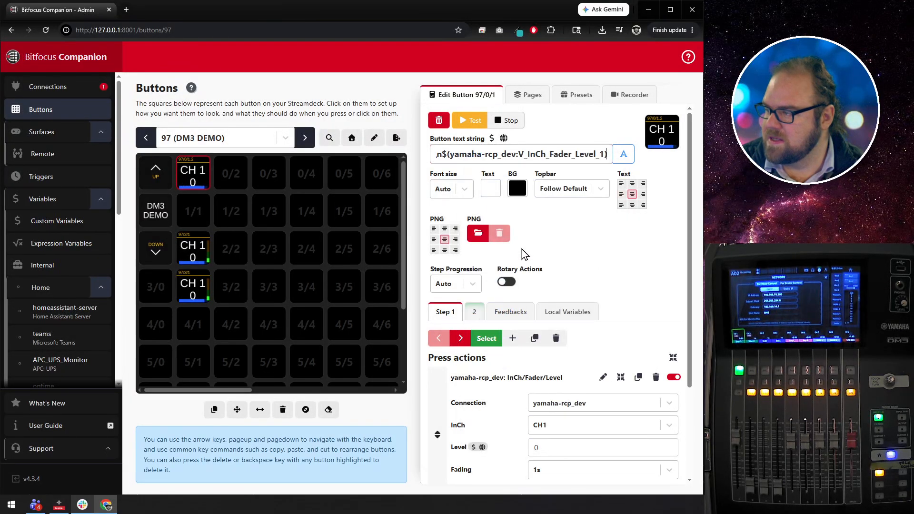
click(599, 226)
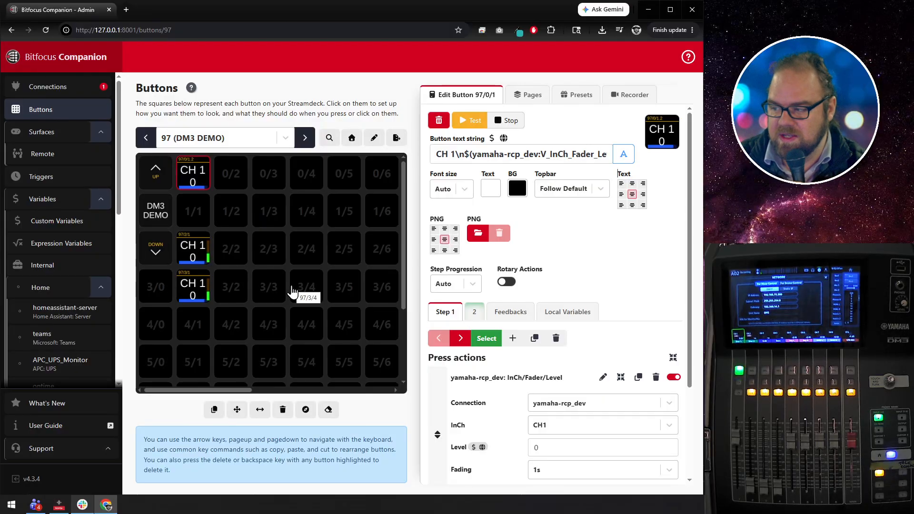
Enable Auto-Create Variable on the CH1 InCh/Fader/On feedback of button 2/1.
click(200, 255)
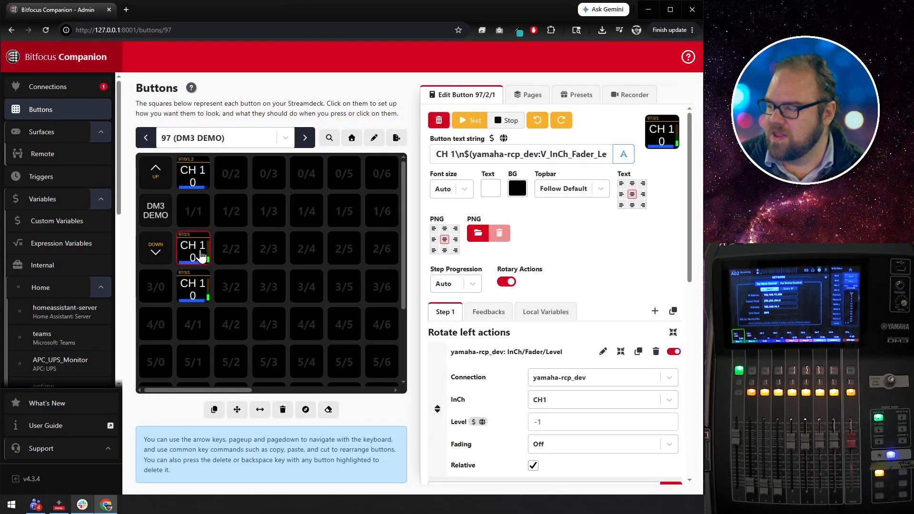
scroll(608, 238, down, 8)
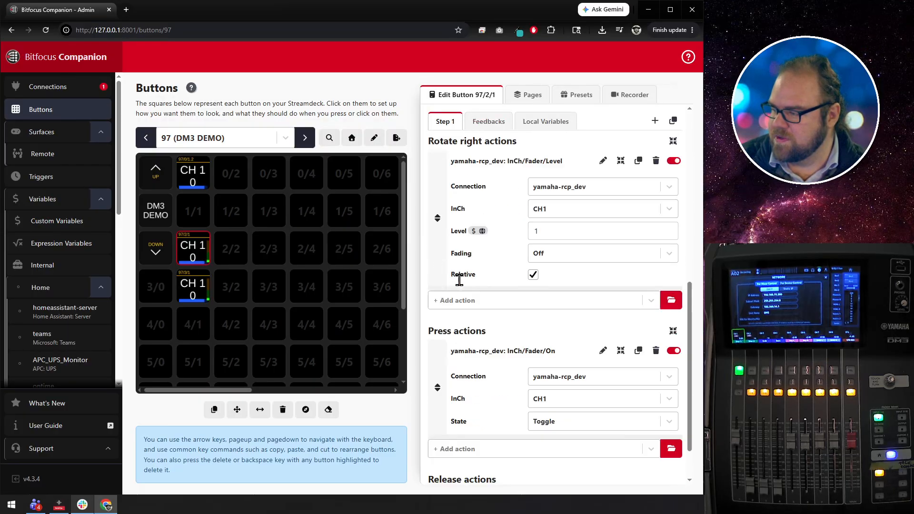
scroll(490, 200, up, 5)
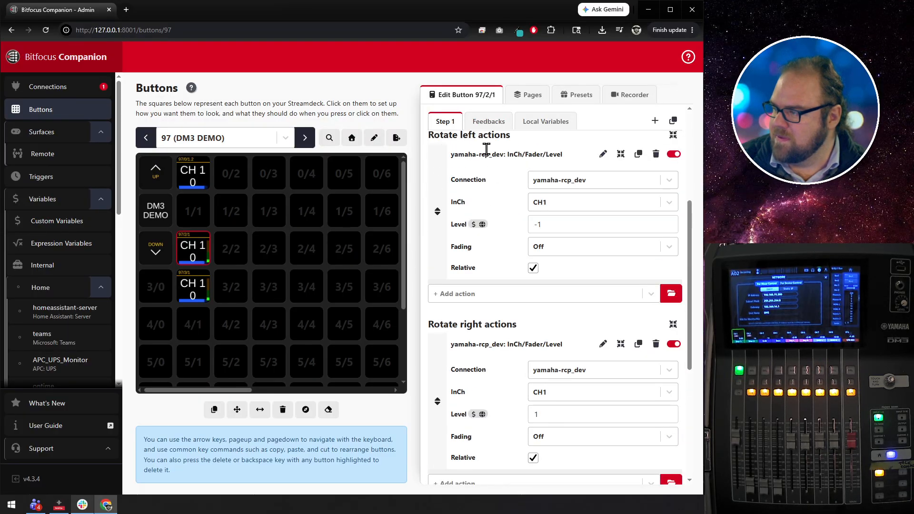
click(488, 121)
click(196, 257)
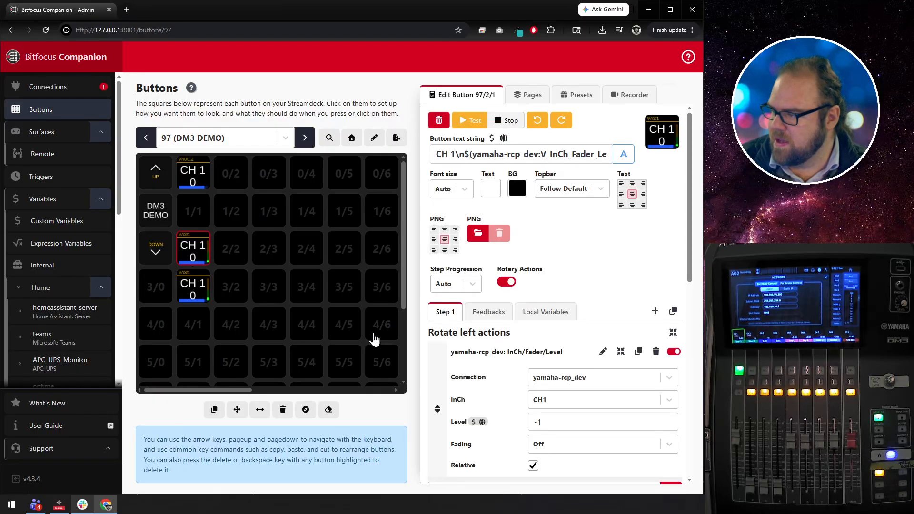
scroll(494, 347, down, 10)
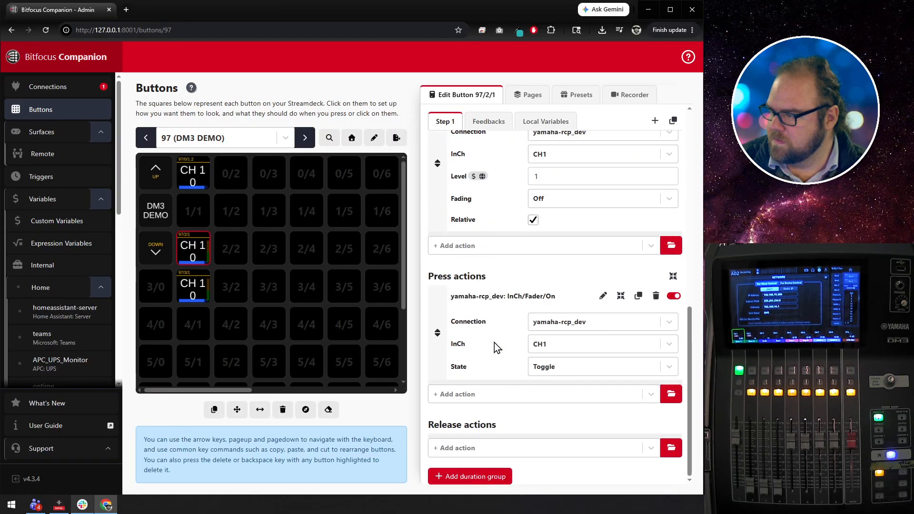
scroll(478, 274, up, 10)
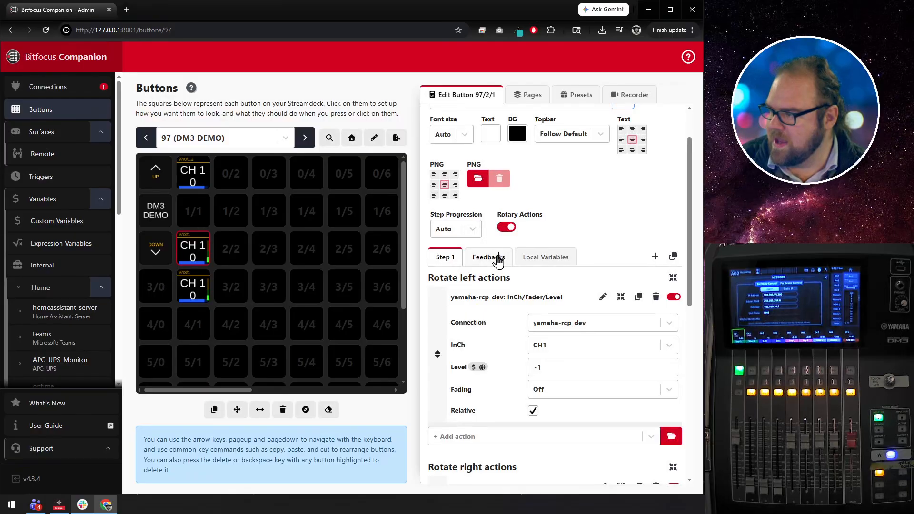
click(495, 255)
scroll(514, 333, down, 1)
scroll(521, 381, down, 10)
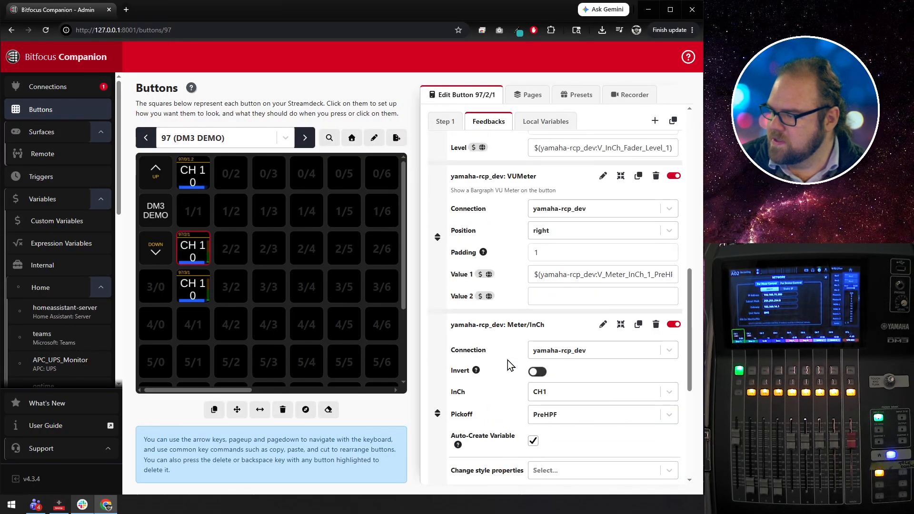
scroll(487, 333, down, 3)
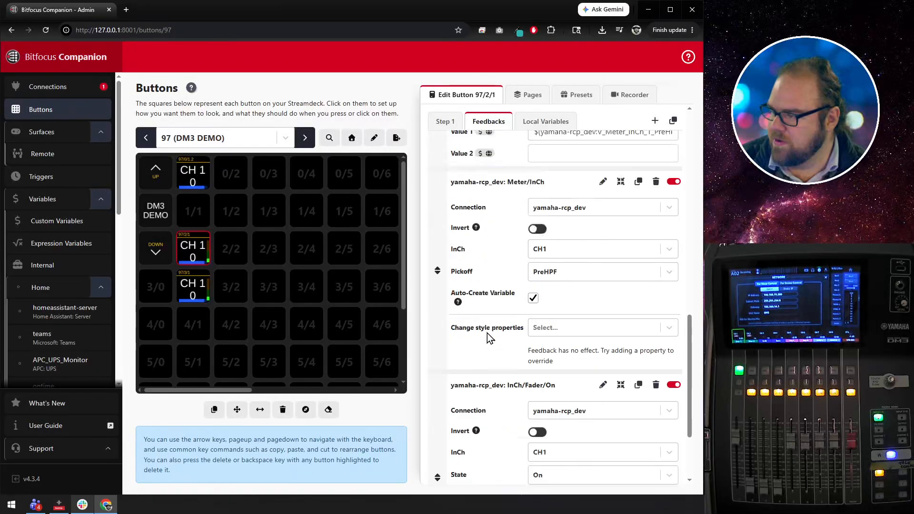
click(533, 407)
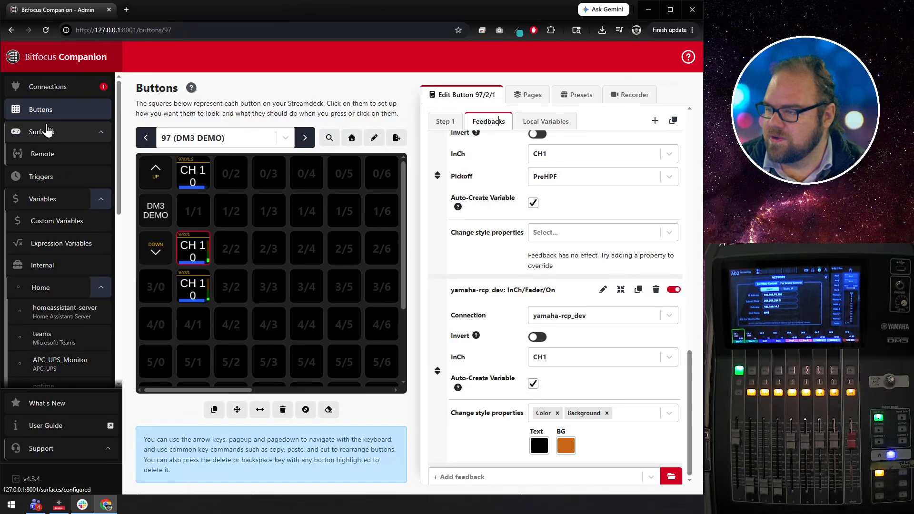
Filter the yamaha-rcp_dev connection's variables by "on" to check the auto-created fader variable, and return to the buttons page.
click(61, 200)
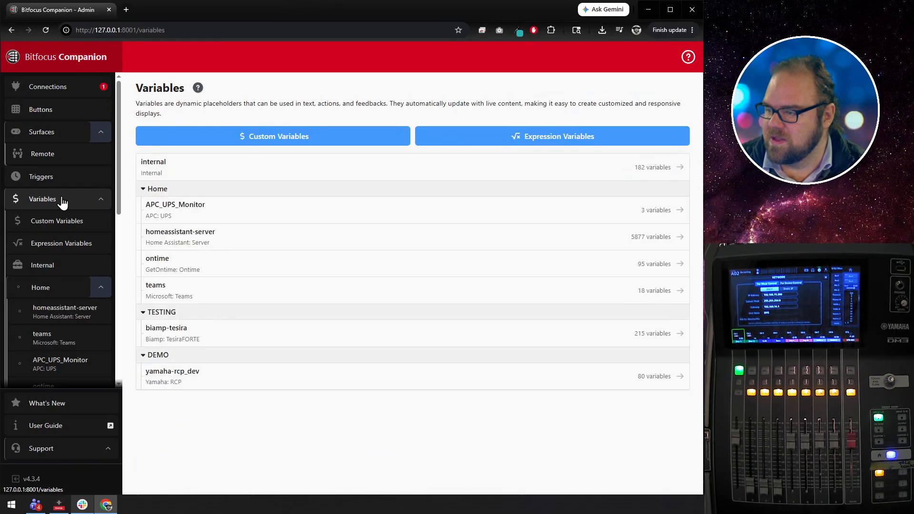
click(190, 385)
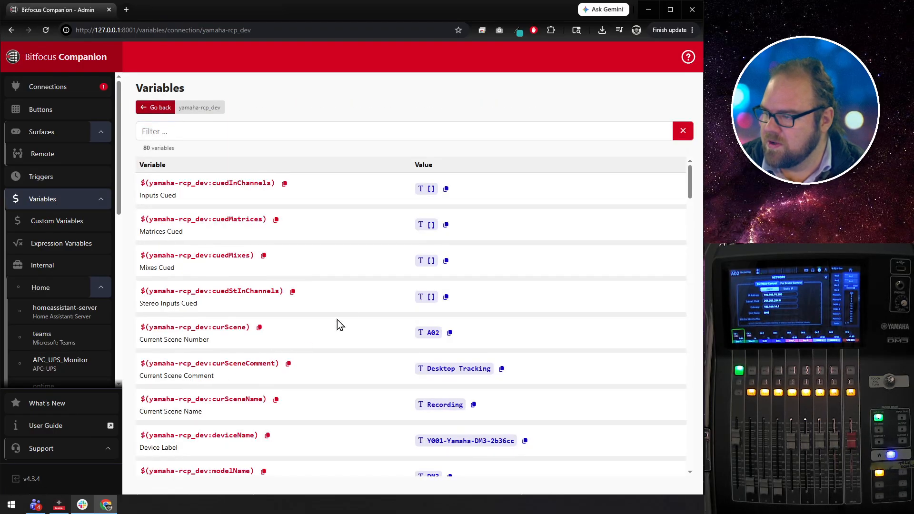
click(224, 127)
text(on)
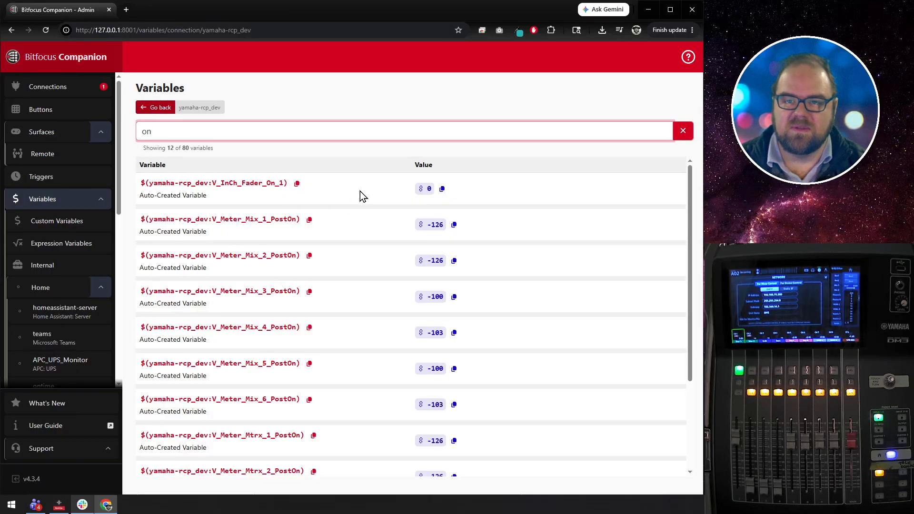
click(65, 110)
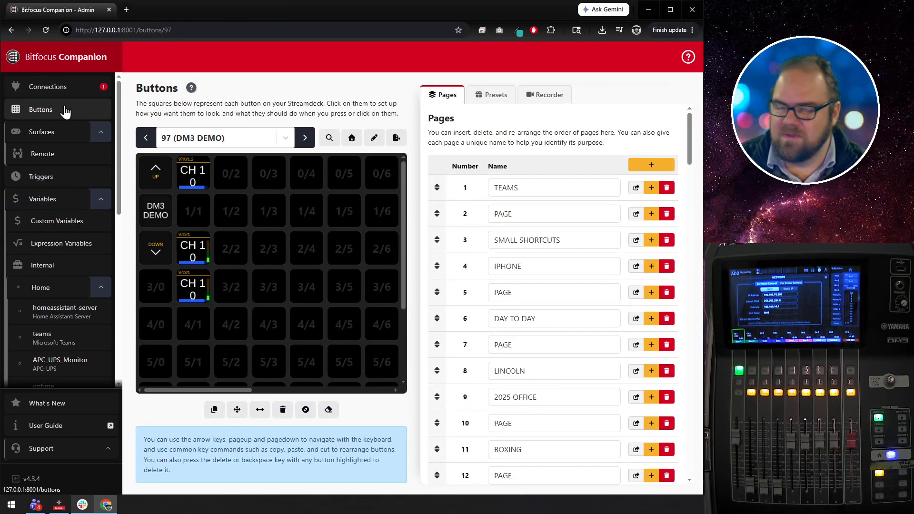